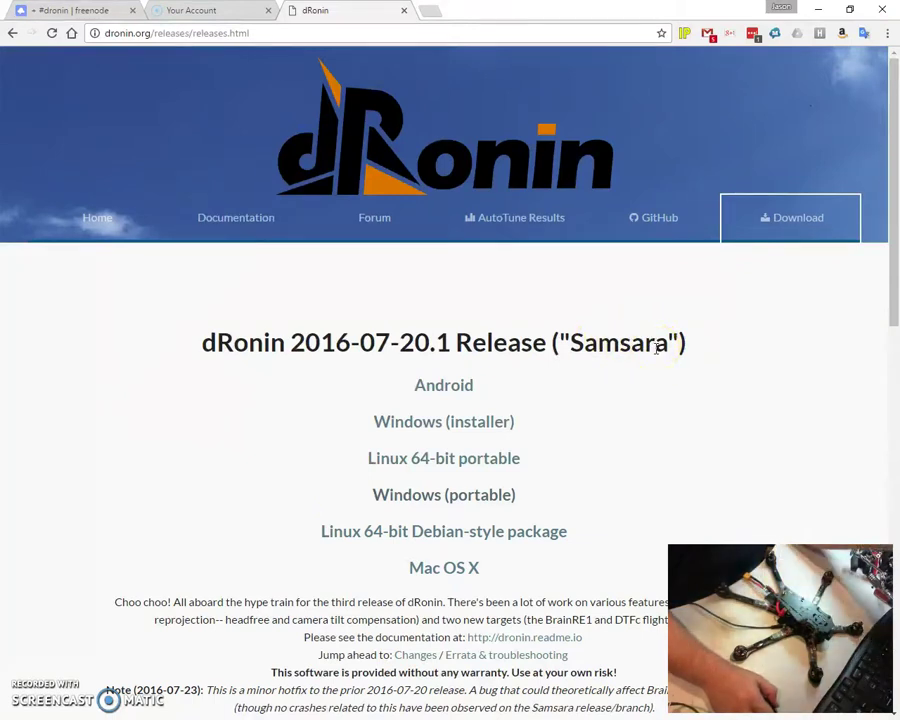
Switch from the dRonin releases page to the extracted gcs_winx86_amd64-preview-20160926 folder window
key("alt+Tab")
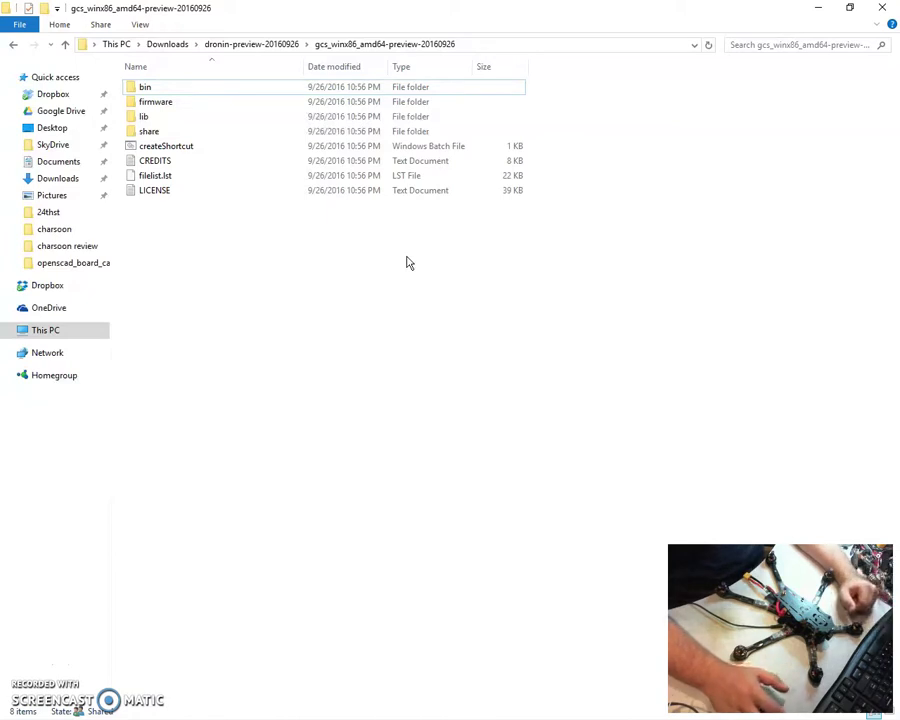
Run the createShortcut batch file to make a dRonin GCS shortcut
left_click(275, 267)
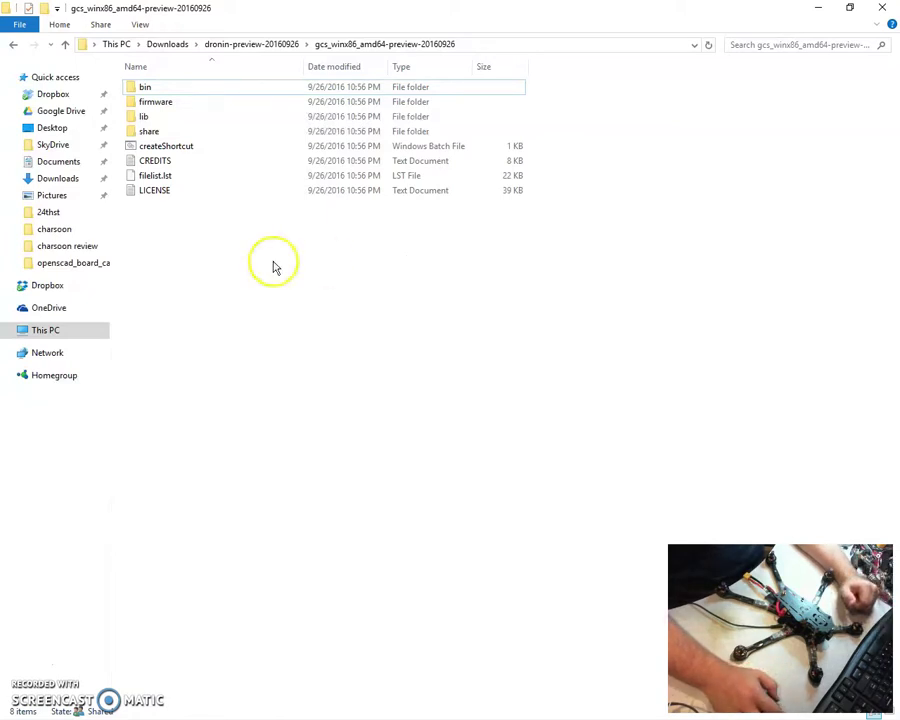
left_click(171, 154)
left_click(165, 152)
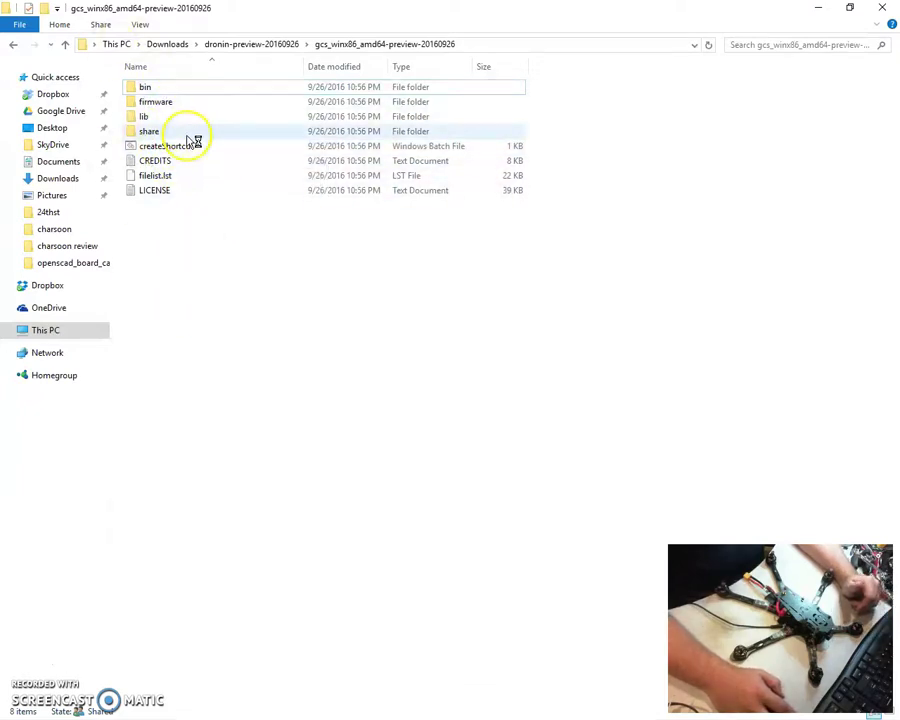
left_click(165, 150)
double_click(165, 150)
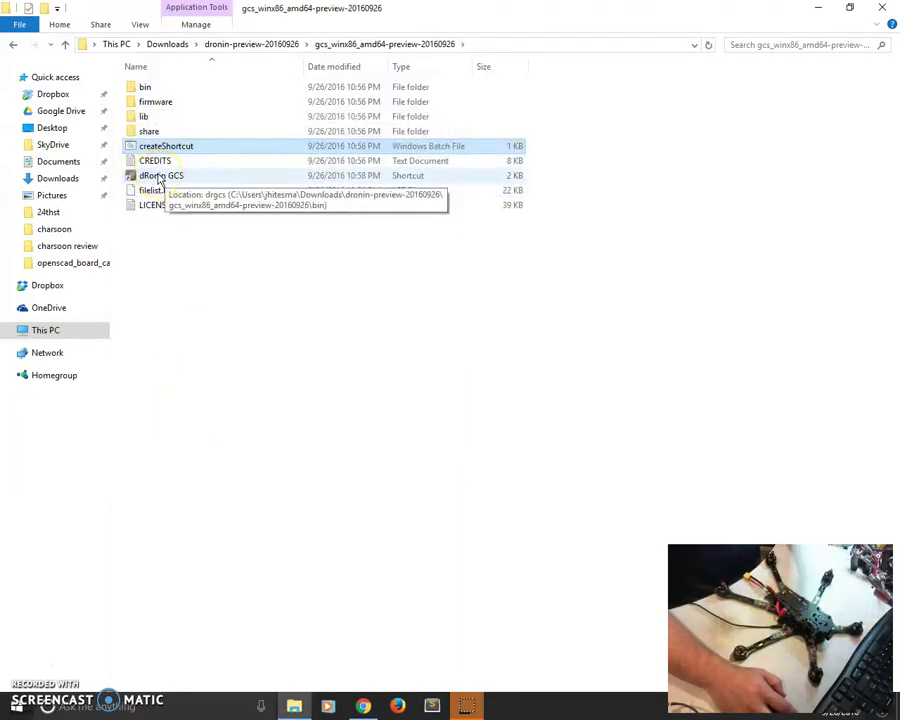
Launch dRonin GCS from the new shortcut, running it anyway past the SmartScreen warning
left_click(158, 176)
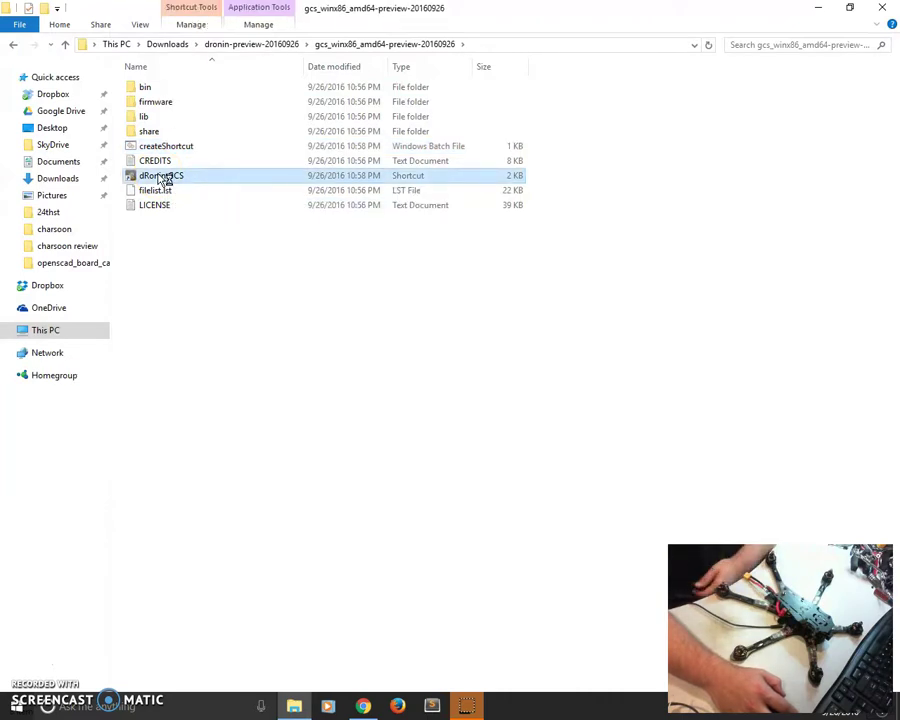
double_click(165, 176)
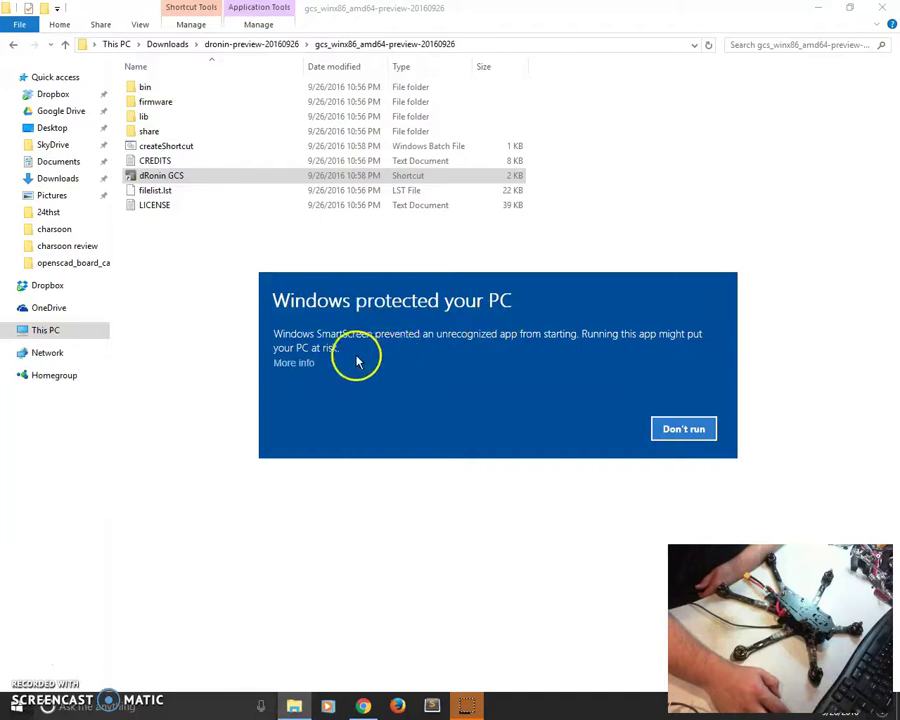
left_click(294, 363)
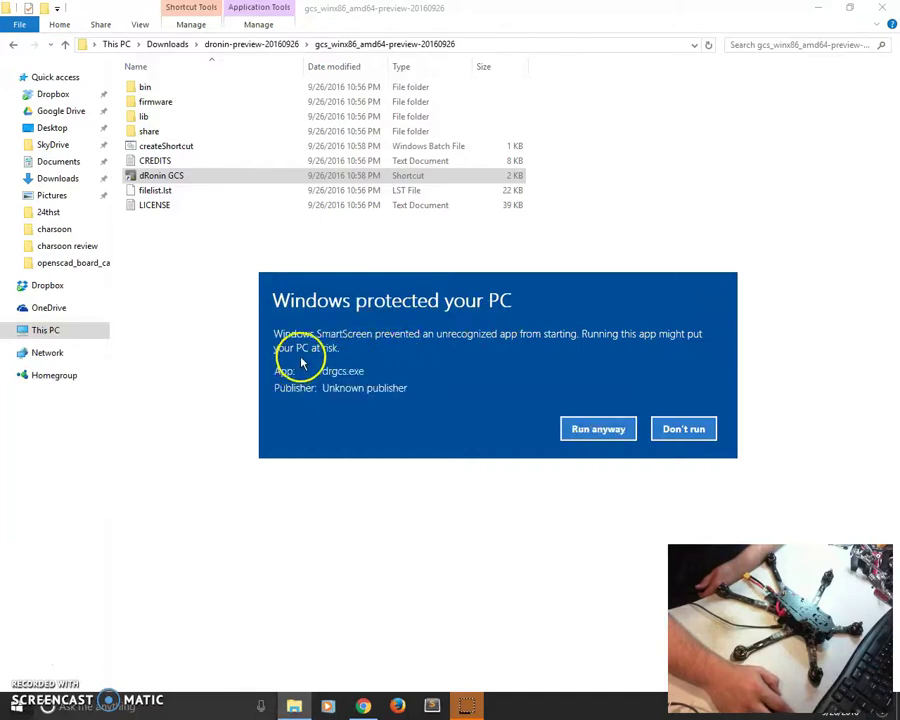
left_click(600, 430)
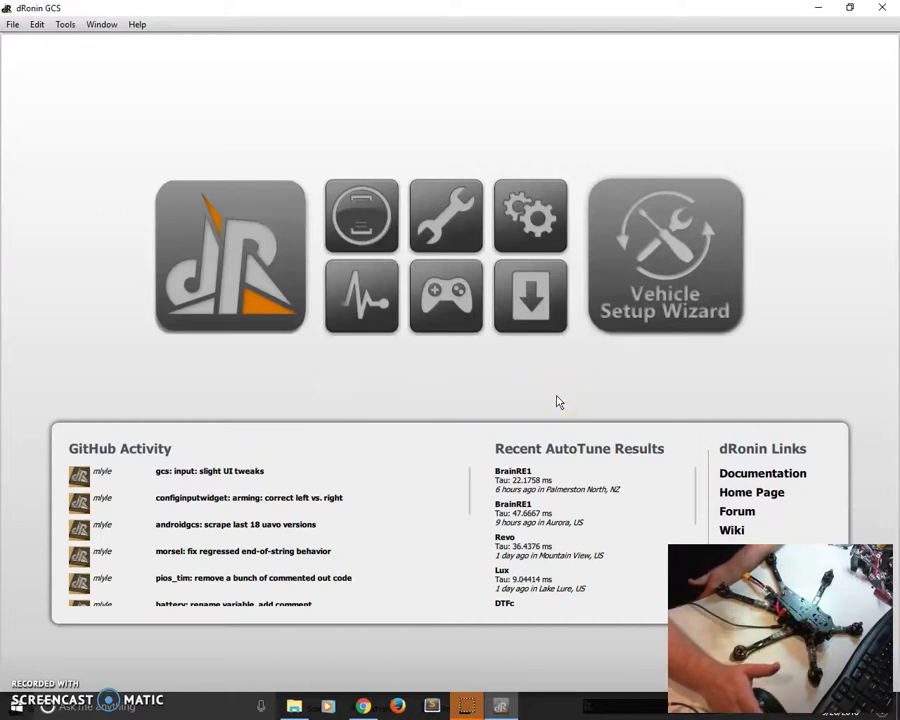
Let the GCS home screen load with the board connected until the firmware mismatch prompt appears
left_click(607, 398)
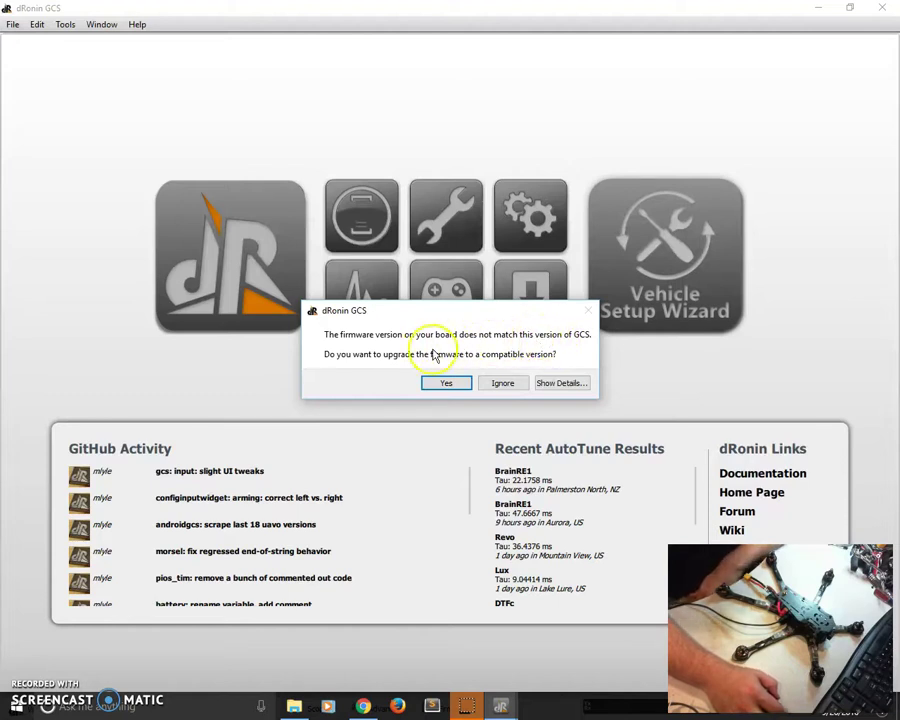
Show the firmware and GCS git hashes in the mismatch dialog, then accept the firmware upgrade
left_click(553, 380)
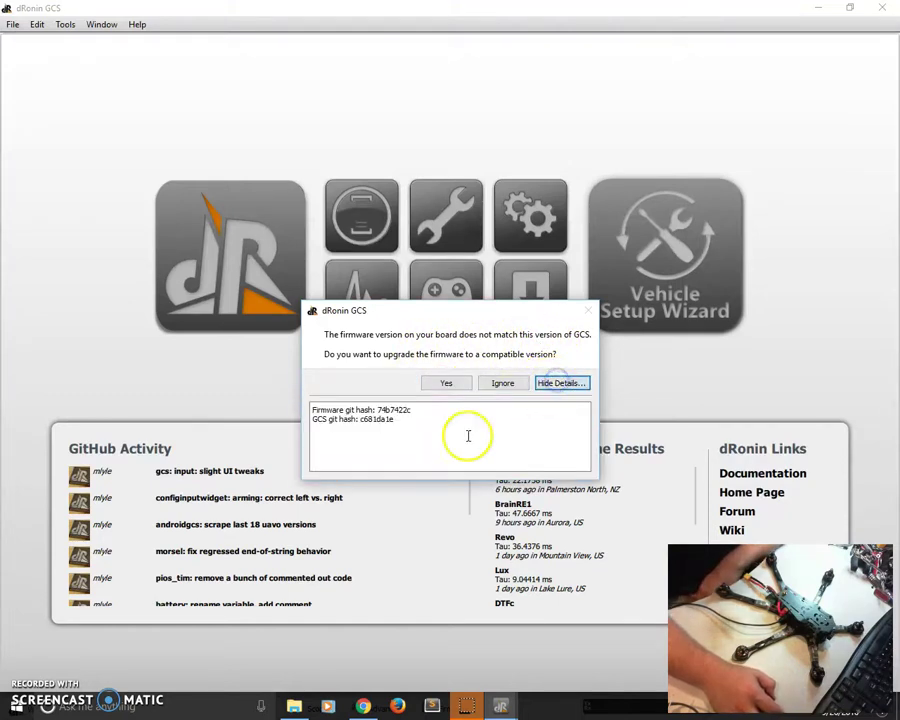
left_click(390, 411)
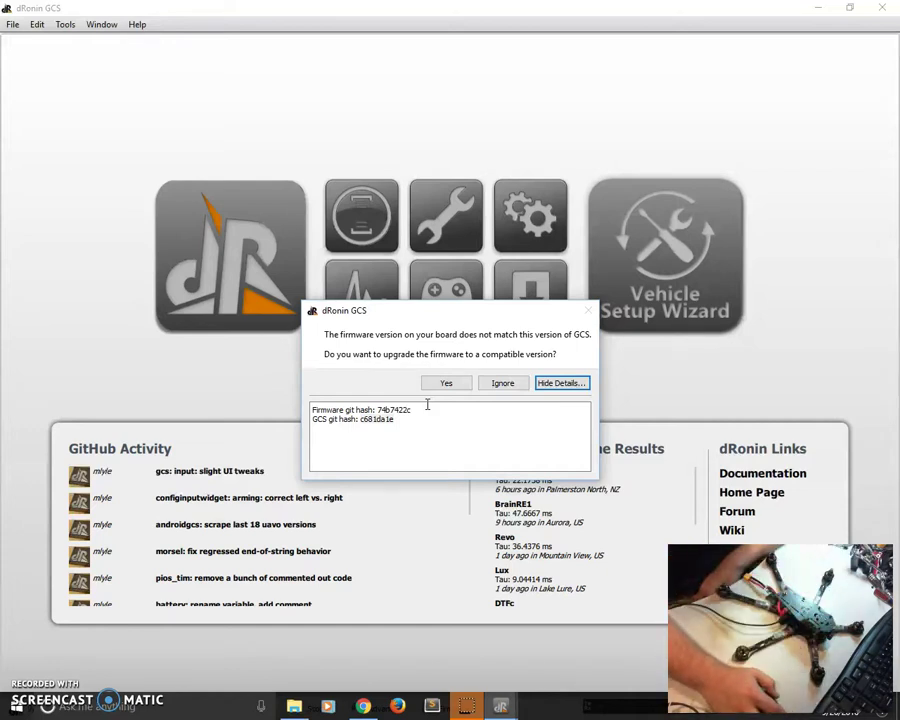
left_click(443, 384)
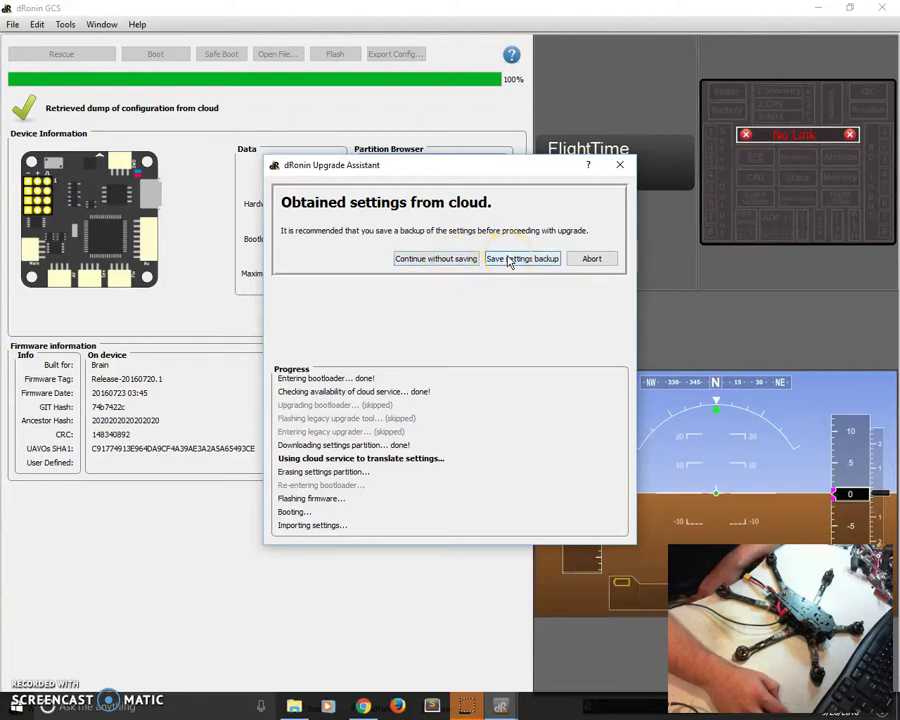
Continue the upgrade without saving a settings backup, letting the board flash preview-20160926
left_click(408, 261)
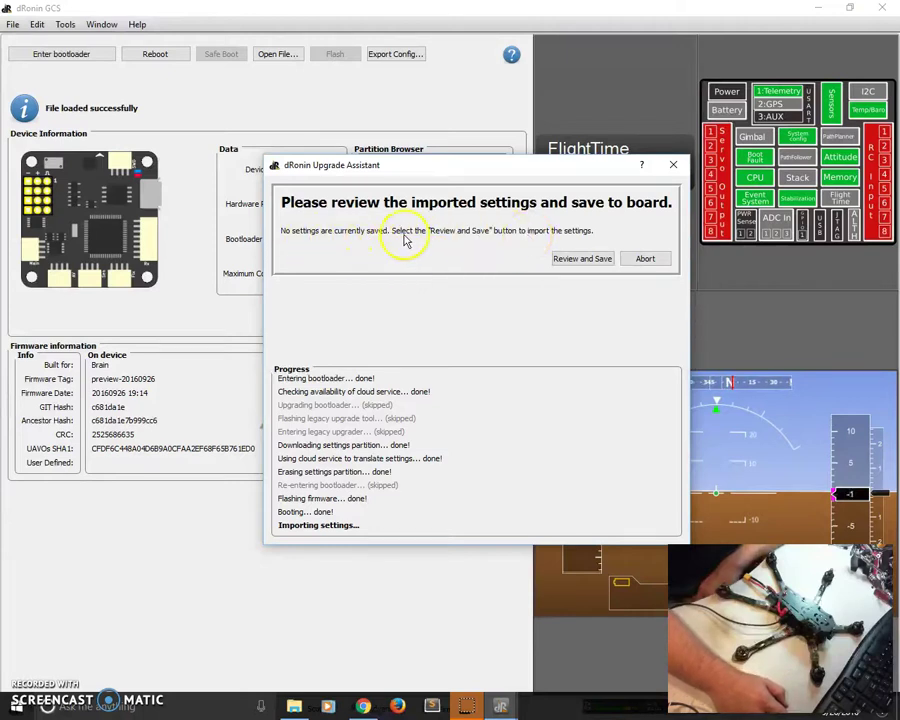
Review the Import Summary's SensorSettings and StabilizationSettings warnings and save the imported settings to the board
left_click(570, 259)
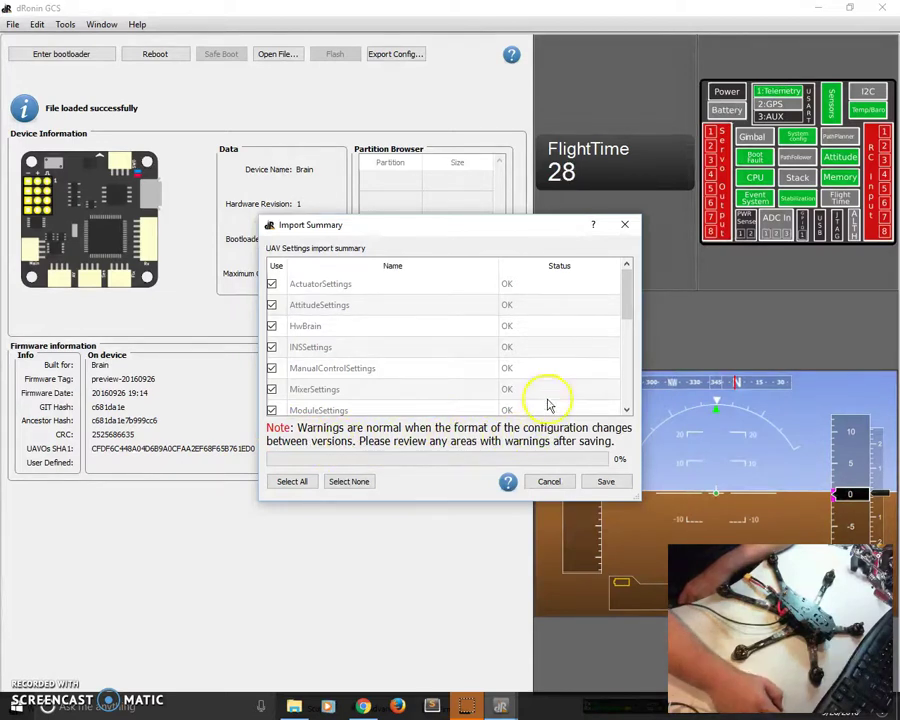
scroll(538, 330, "down", 5)
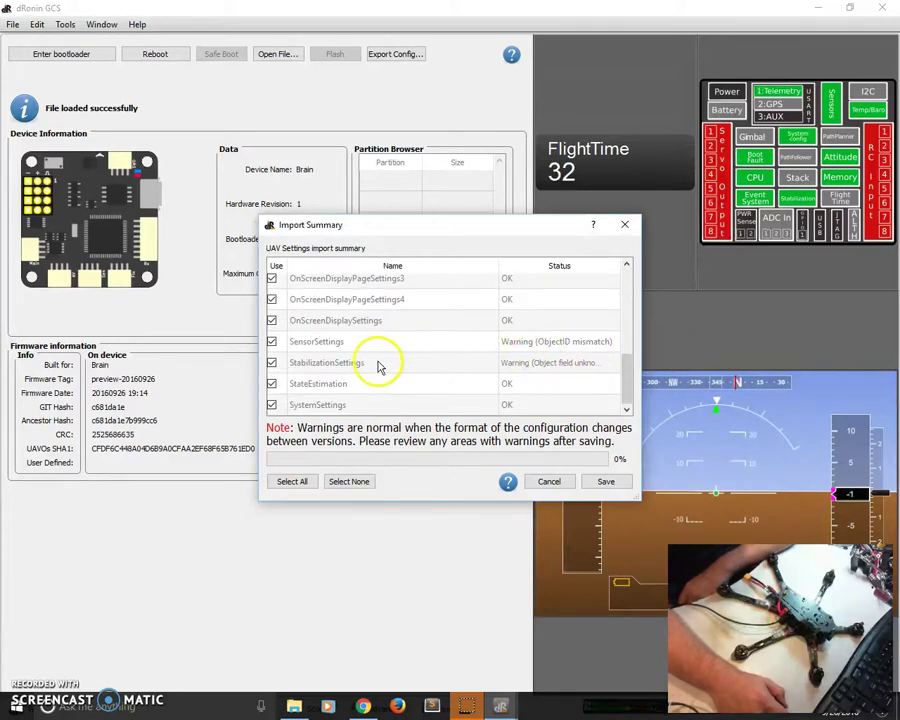
left_click(555, 372)
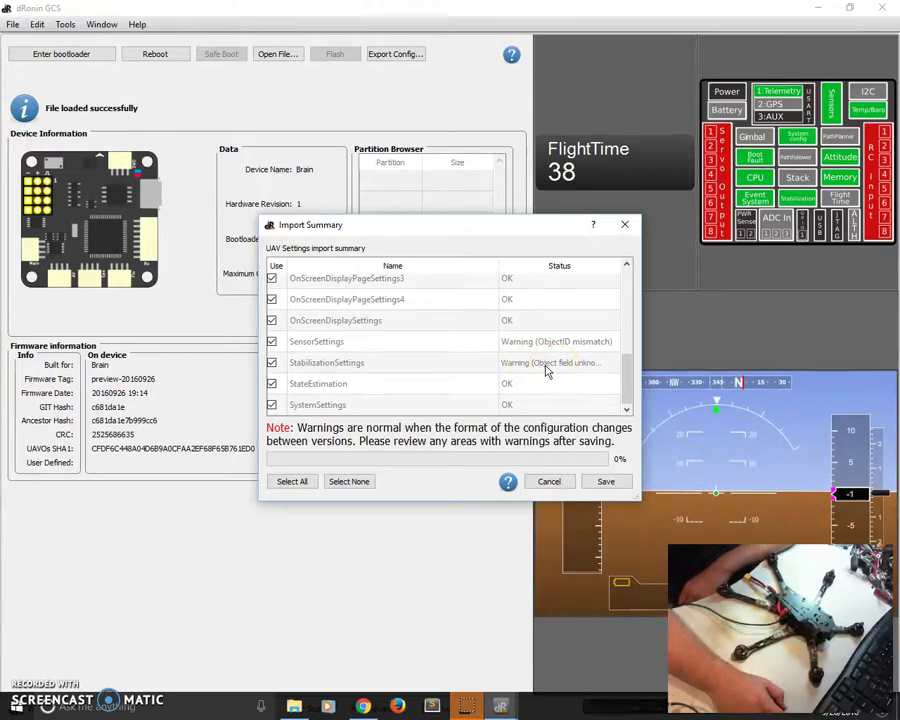
left_click(473, 381)
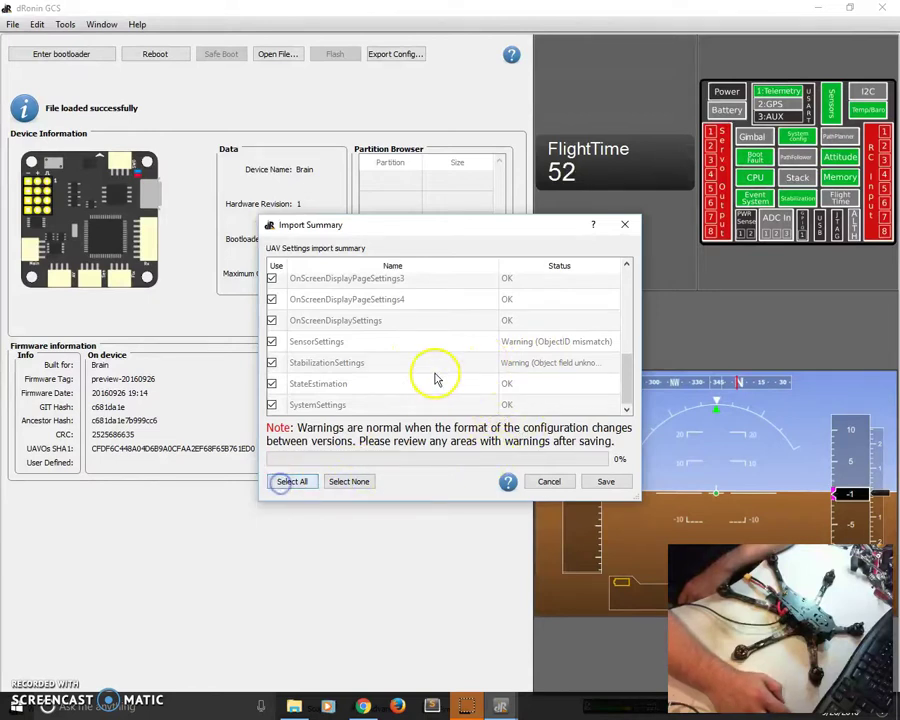
left_click(600, 483)
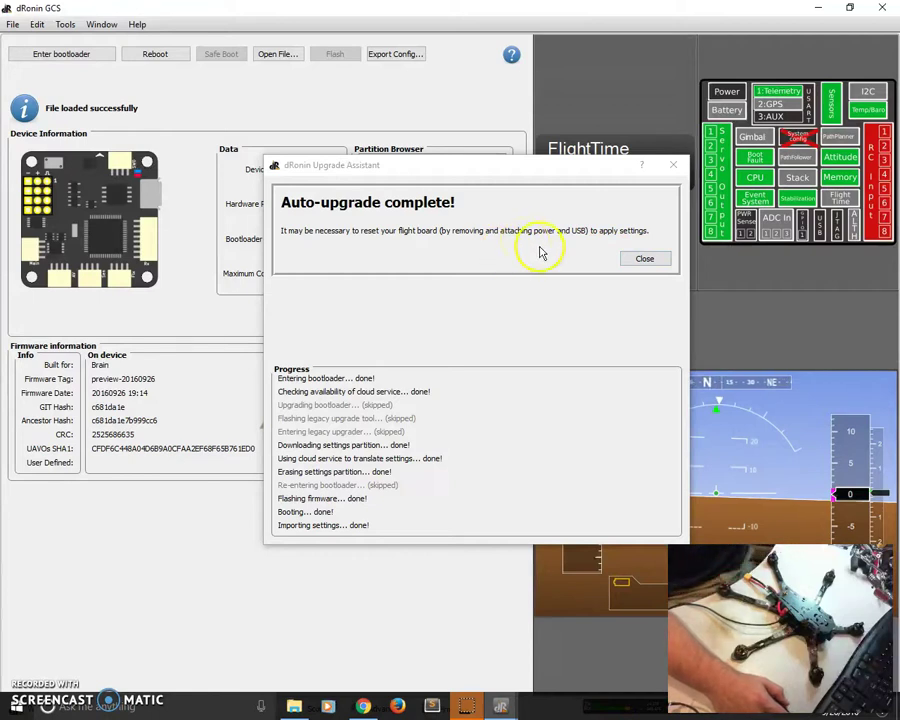
Close the Auto-upgrade complete notice, leaving the firmware page with the Brain board on preview-20160926
left_click(629, 261)
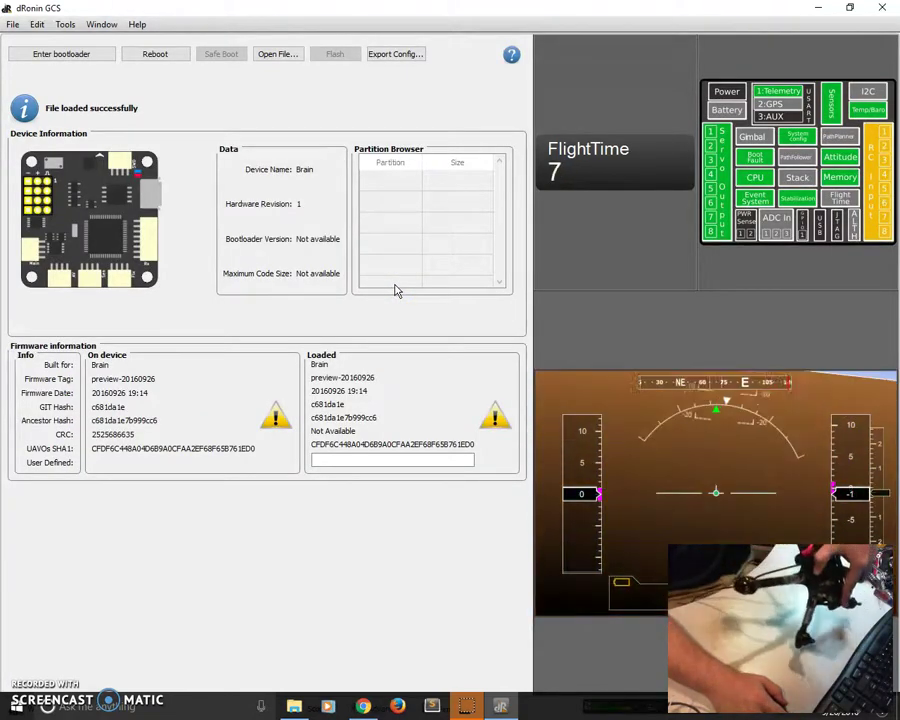
left_click(464, 86)
left_click(808, 67)
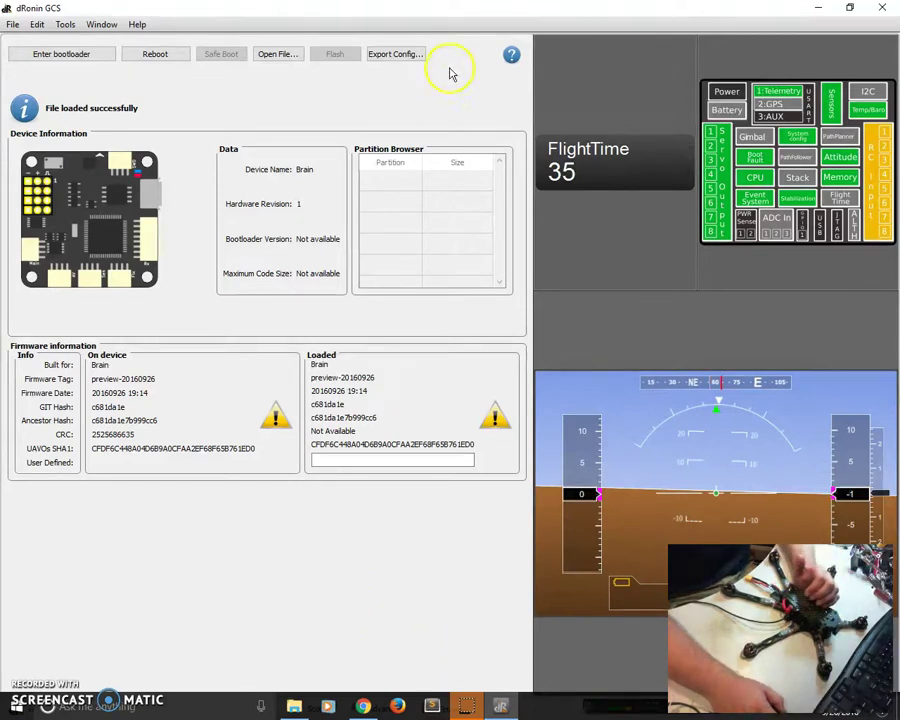
Stretch the GCS window to the screen's top, bottom, left and right edges and show the Welcome page
double_click(455, 13)
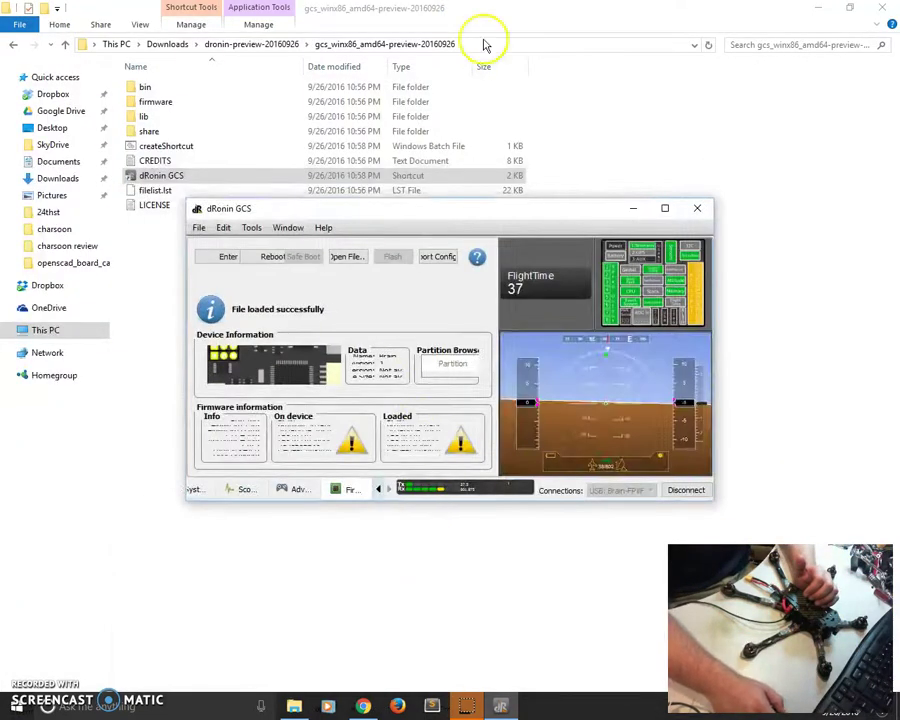
left_click_drag(480, 196, 459, 6)
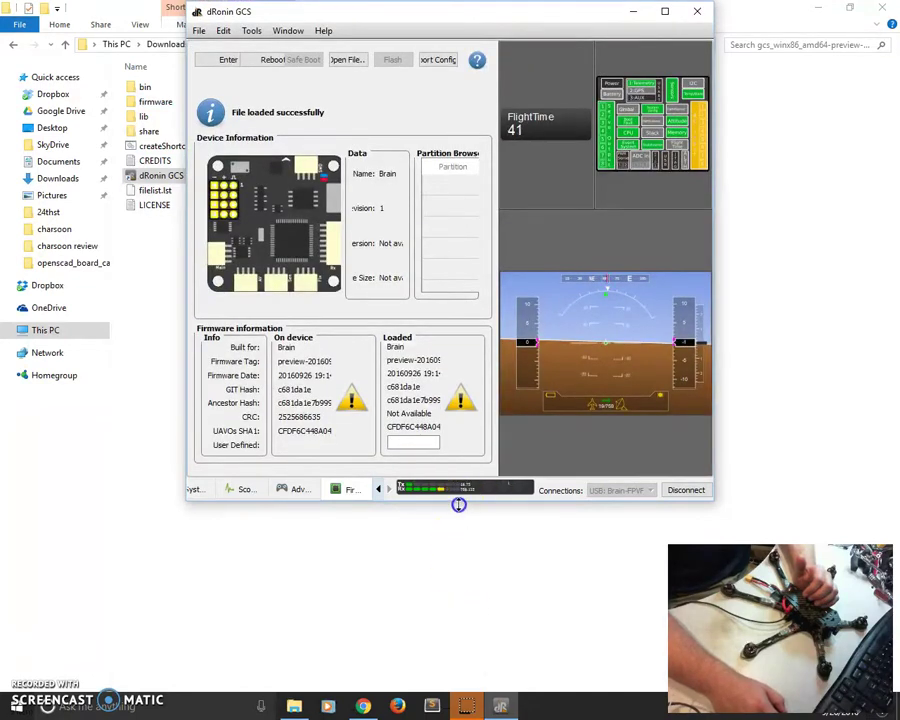
left_click_drag(458, 504, 458, 662)
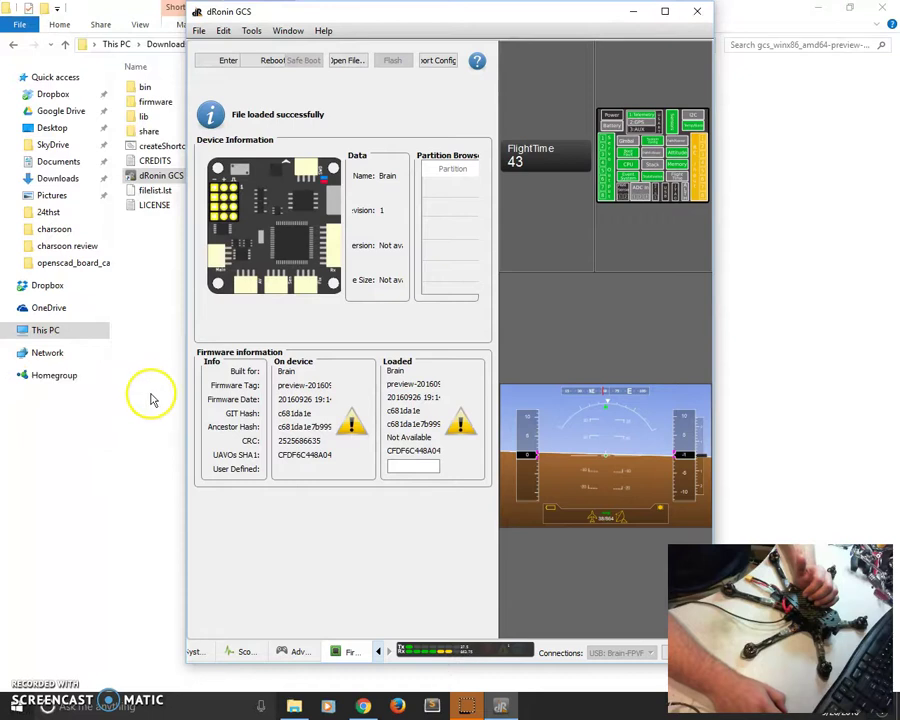
left_click_drag(184, 405, 37, 400)
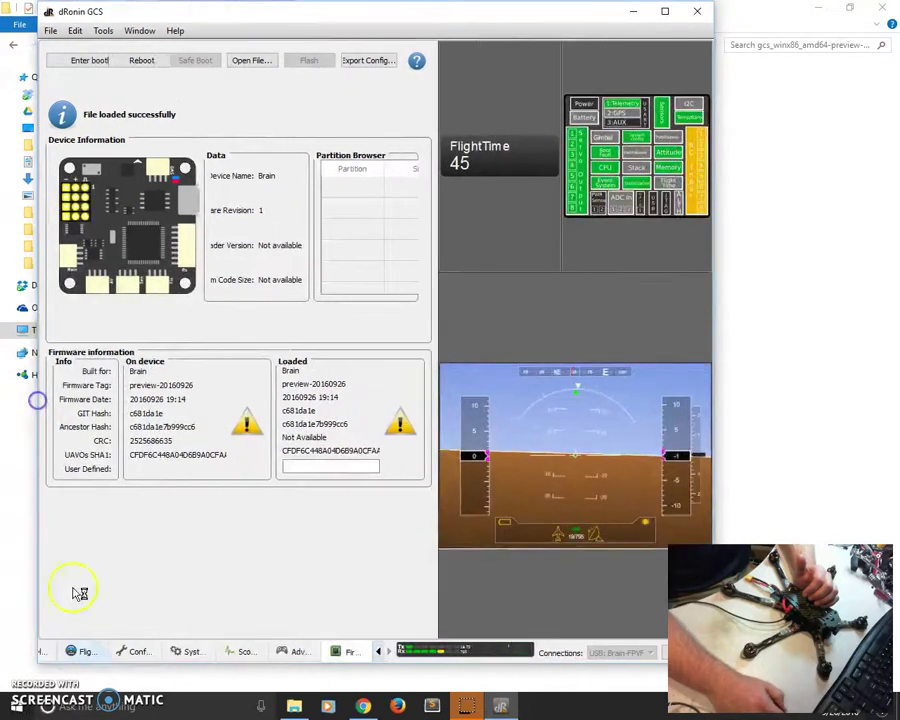
left_click(52, 651)
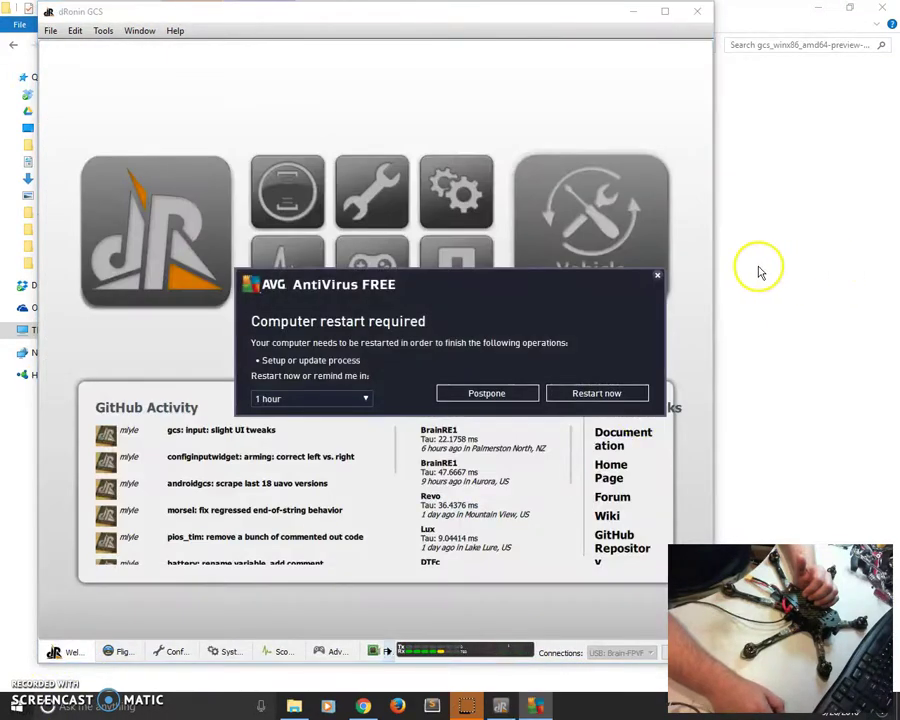
left_click_drag(714, 263, 897, 262)
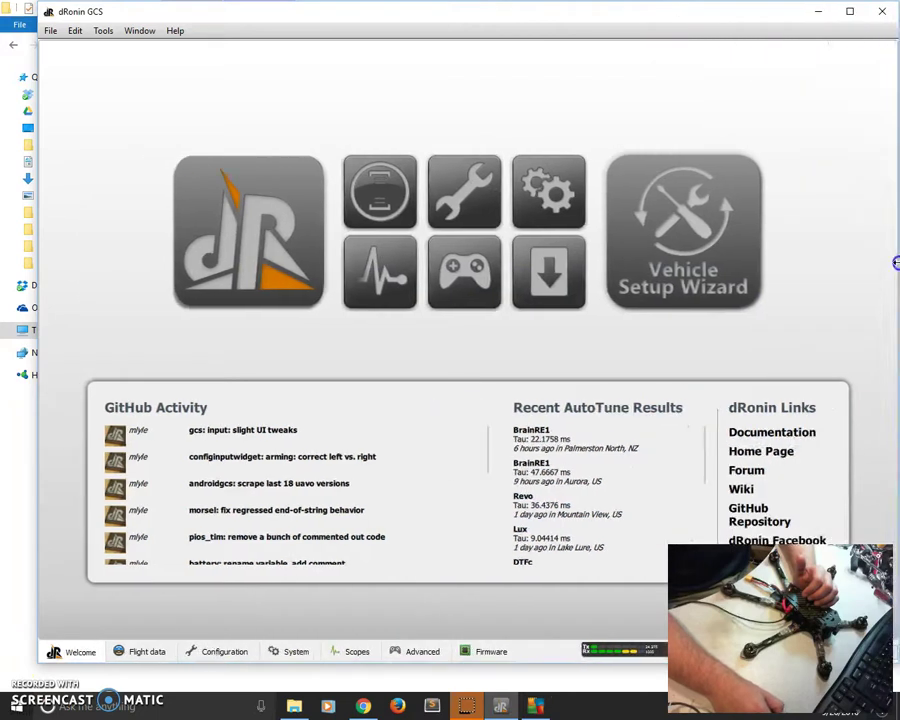
Open the Configuration pages from Flight data to view the Brain FPV board's hardware settings
left_click(160, 654)
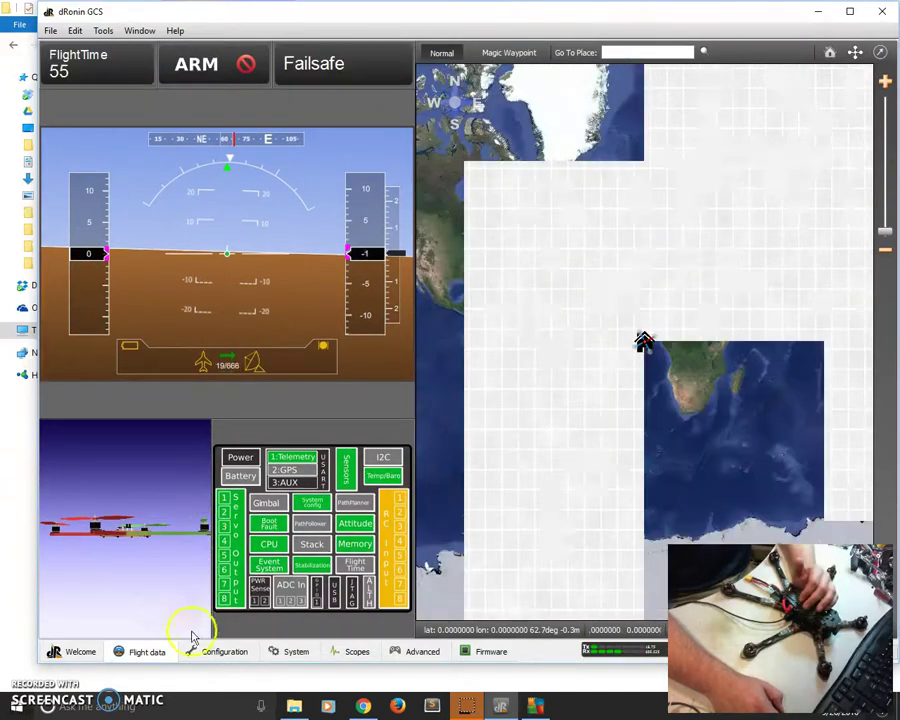
left_click(206, 655)
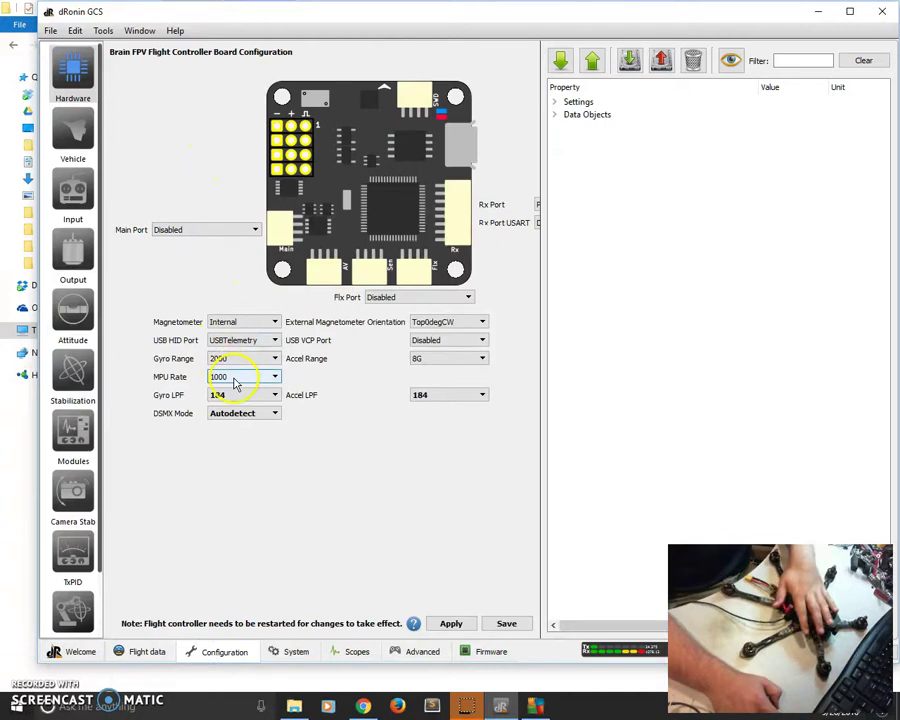
mouse_move(261, 384)
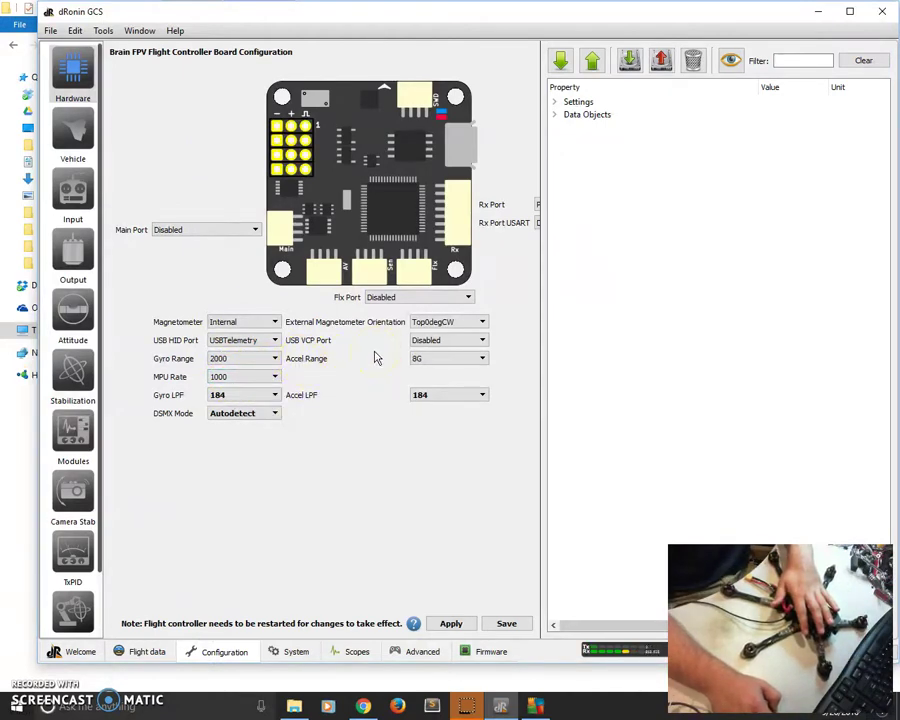
scroll(75, 560, "down", 1)
Check the Autotune module page, then confirm flight mode switch position 3 is Autotune in Input settings
left_click(73, 550)
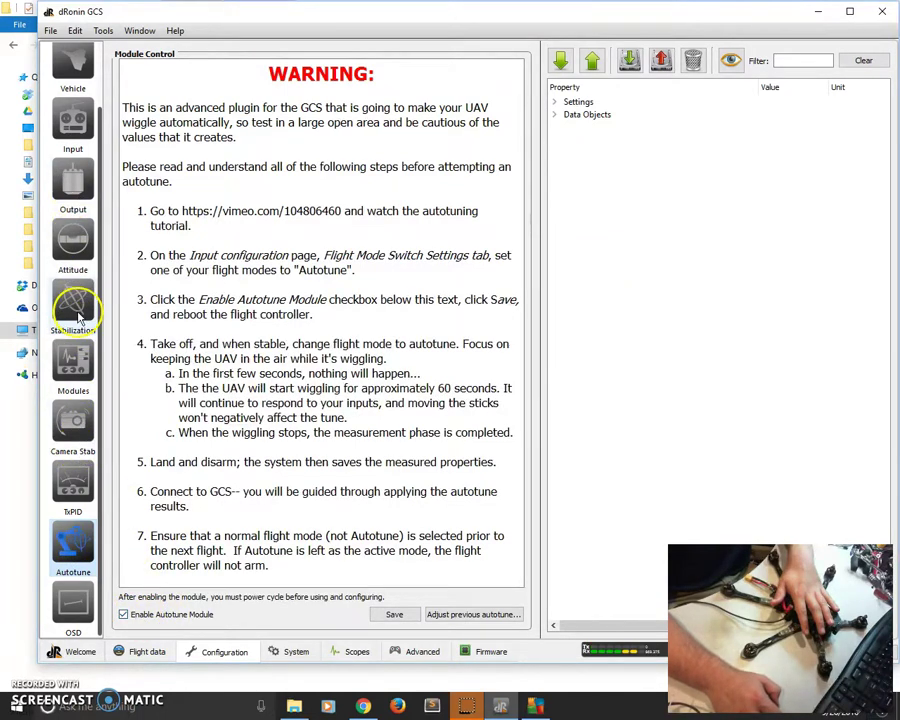
left_click(75, 128)
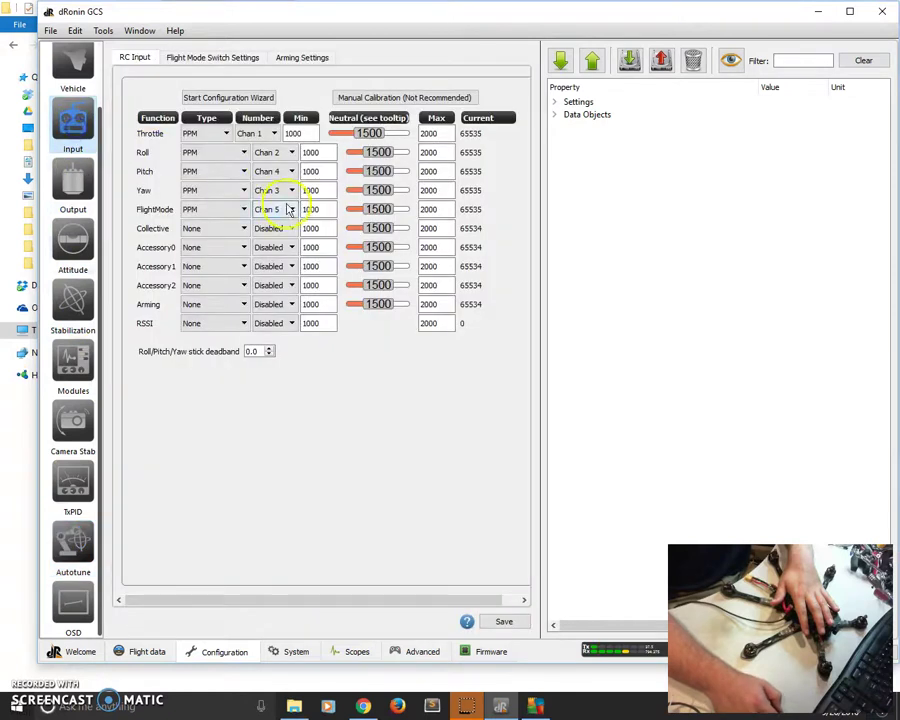
left_click(203, 58)
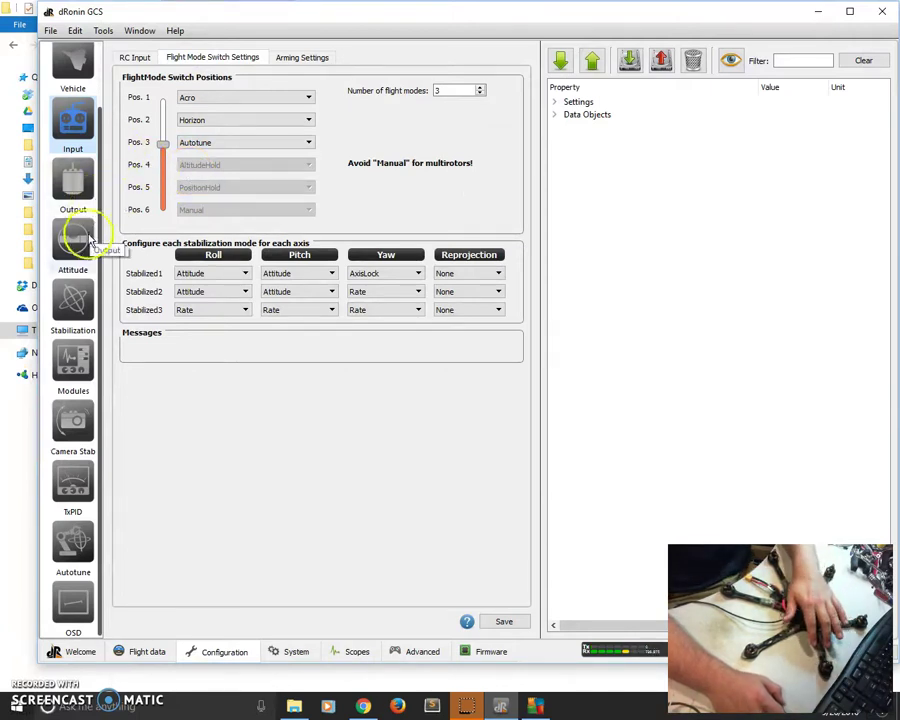
On the Basic stabilization tab, reset rate/expo, inner-loop rate and outer-loop attitude to defaults
left_click(82, 314)
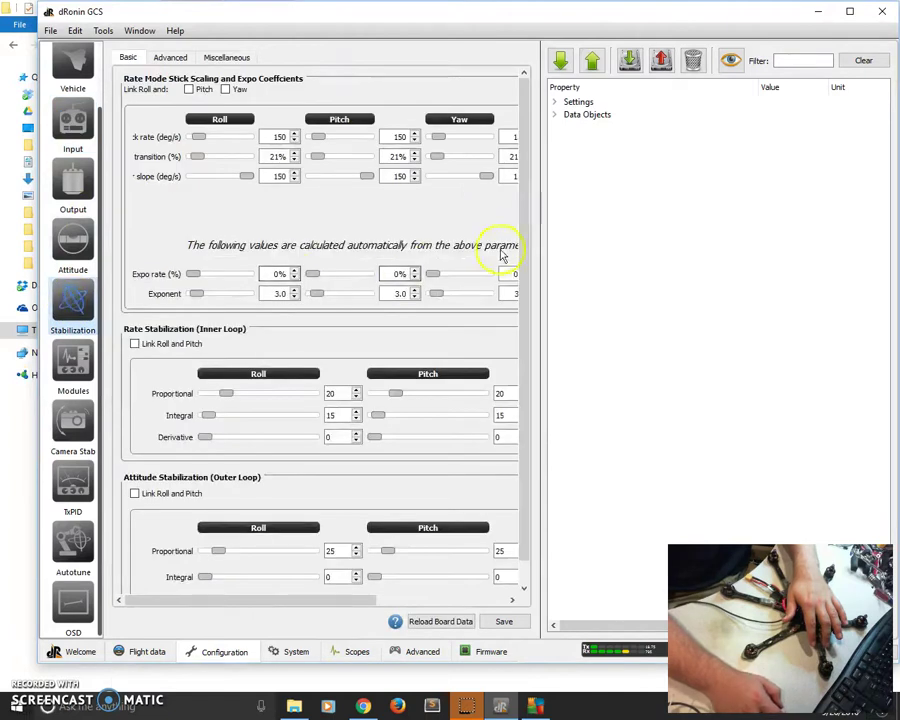
left_click_drag(540, 240, 777, 240)
left_click(714, 90)
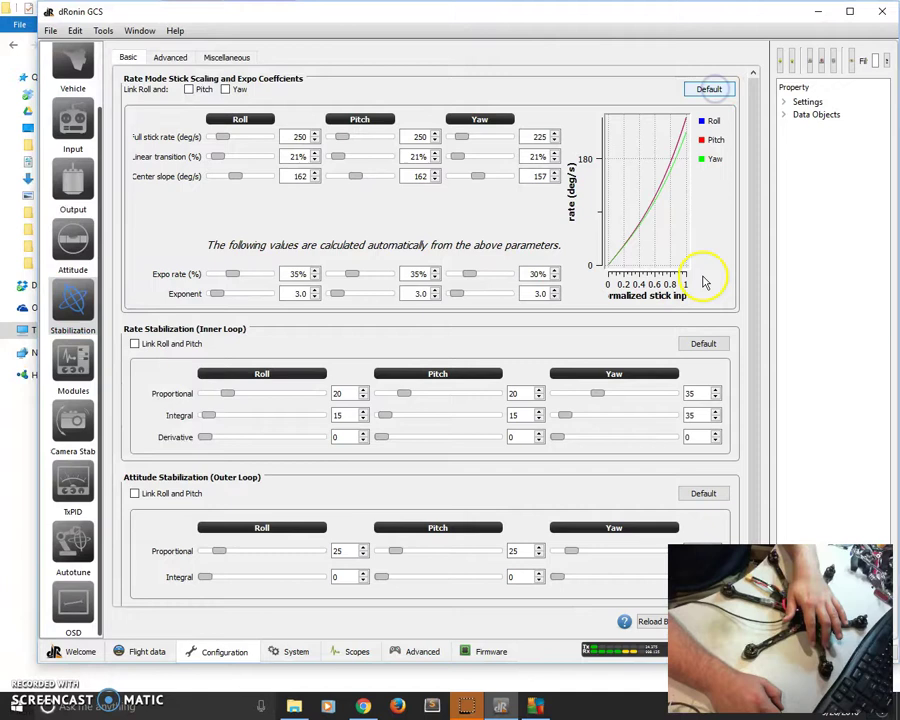
left_click(705, 344)
left_click(703, 493)
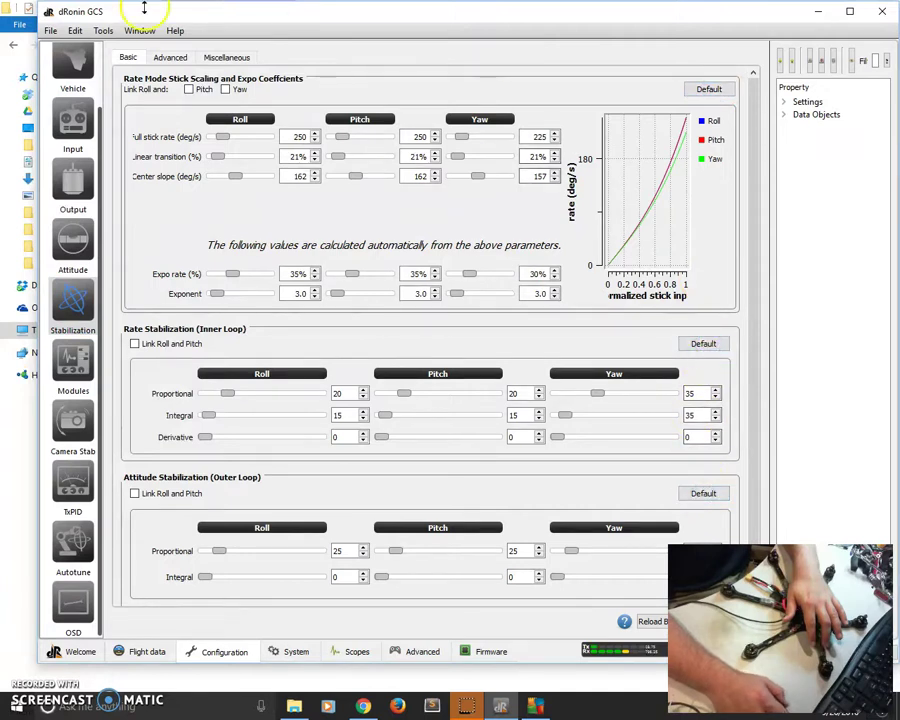
Reset Advanced PID coefficients, stick scaling and Miscellaneous weak leveling (Kp 0.33, Rate 45) to defaults
left_click(155, 60)
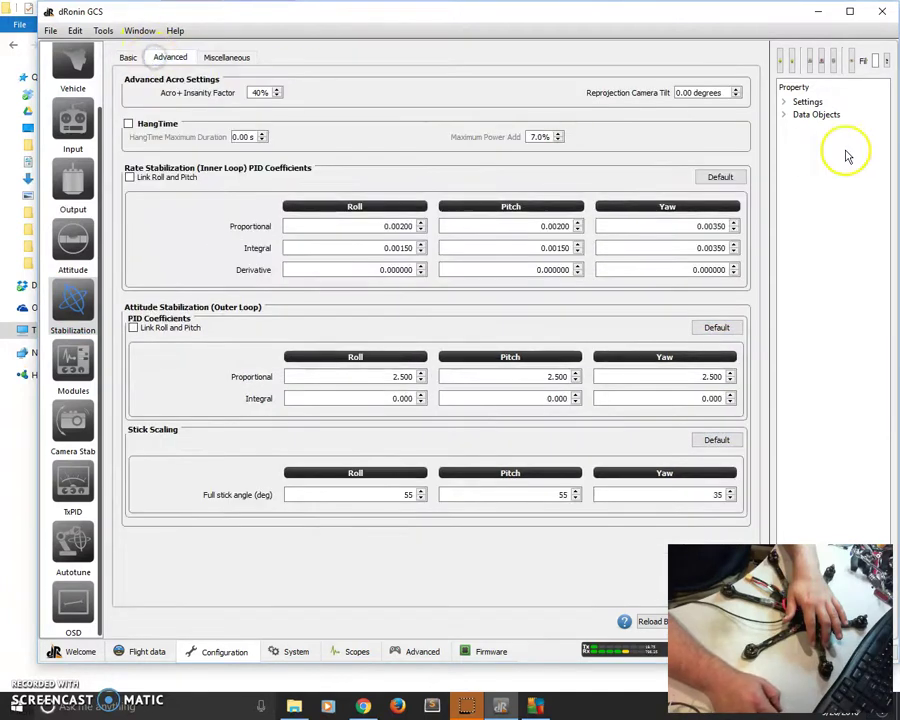
left_click(712, 177)
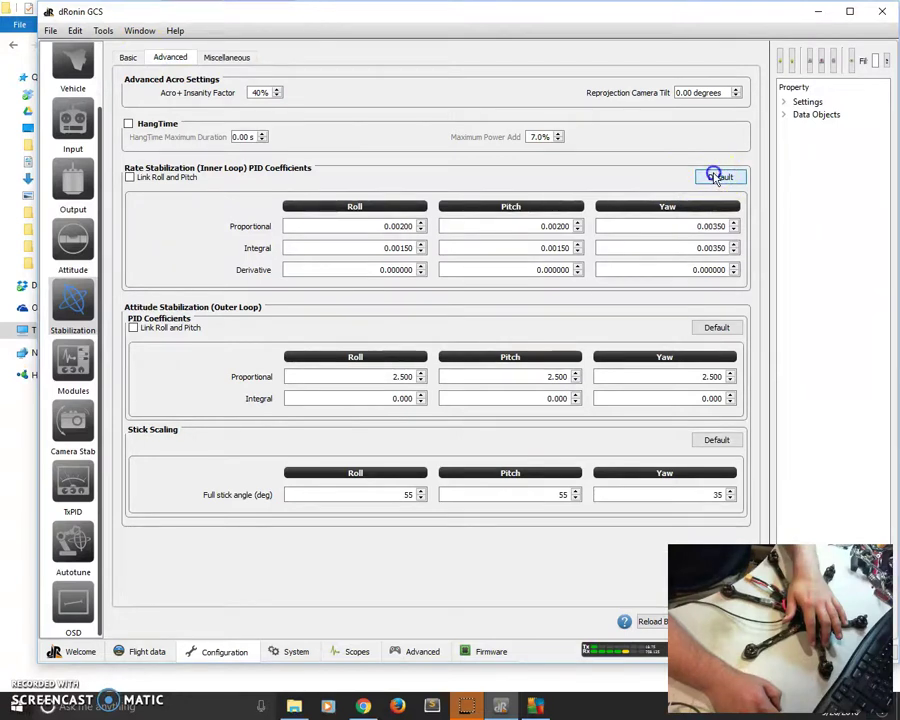
left_click(716, 329)
left_click(716, 439)
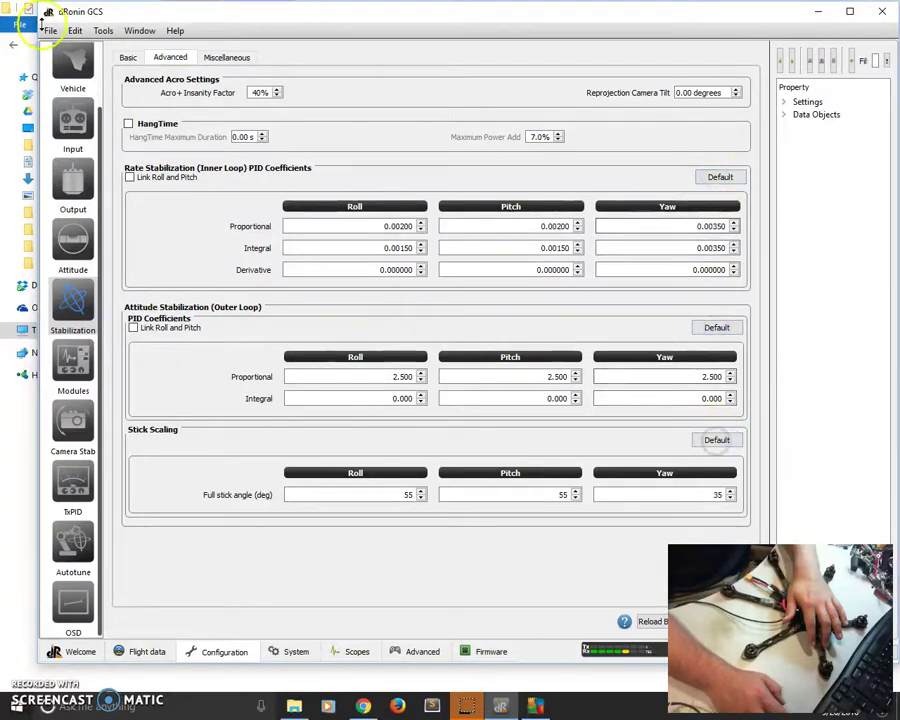
left_click(228, 60)
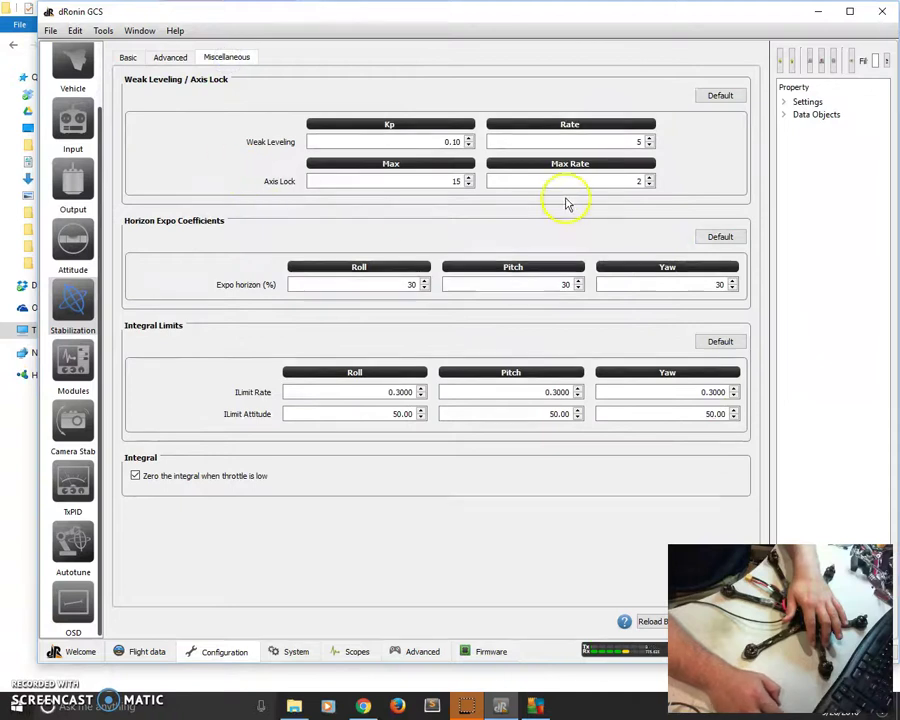
left_click(708, 95)
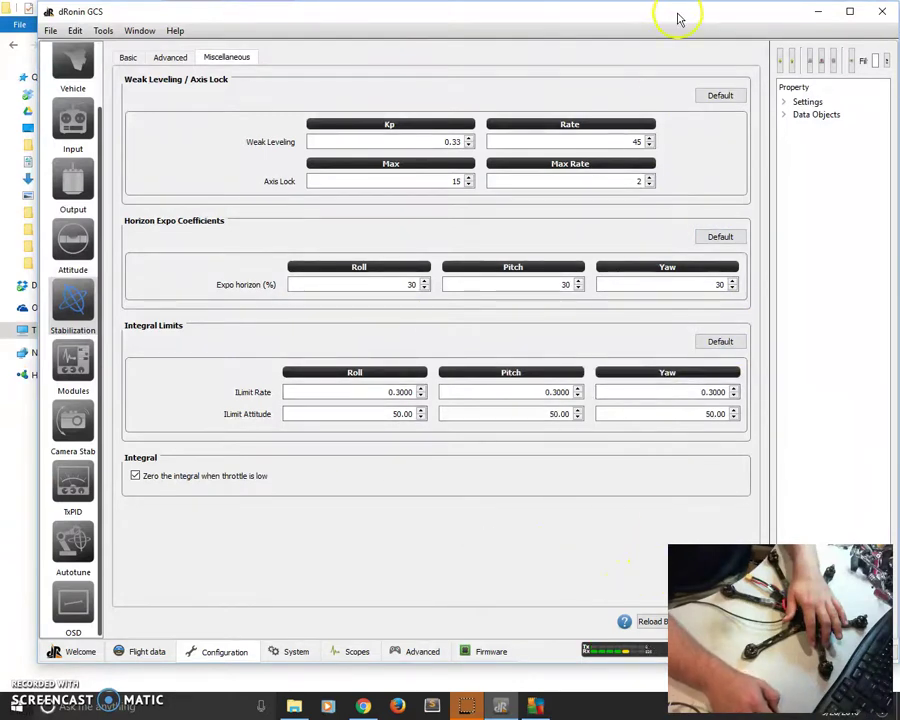
Save the default stabilization settings to the flight controller
left_click_drag(677, 18, 597, 12)
left_click(652, 621)
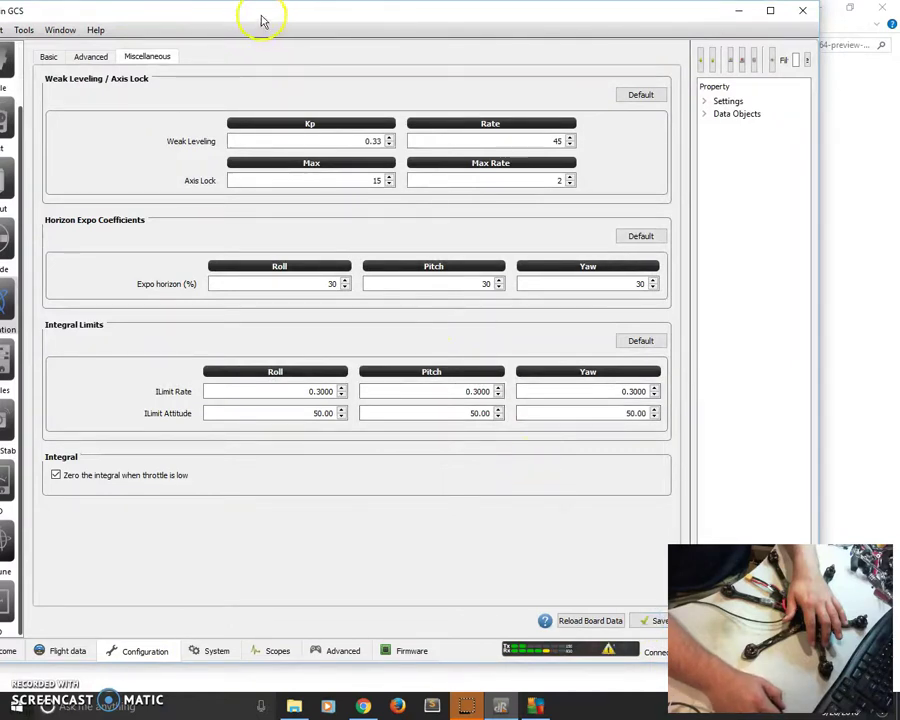
left_click_drag(261, 20, 340, 18)
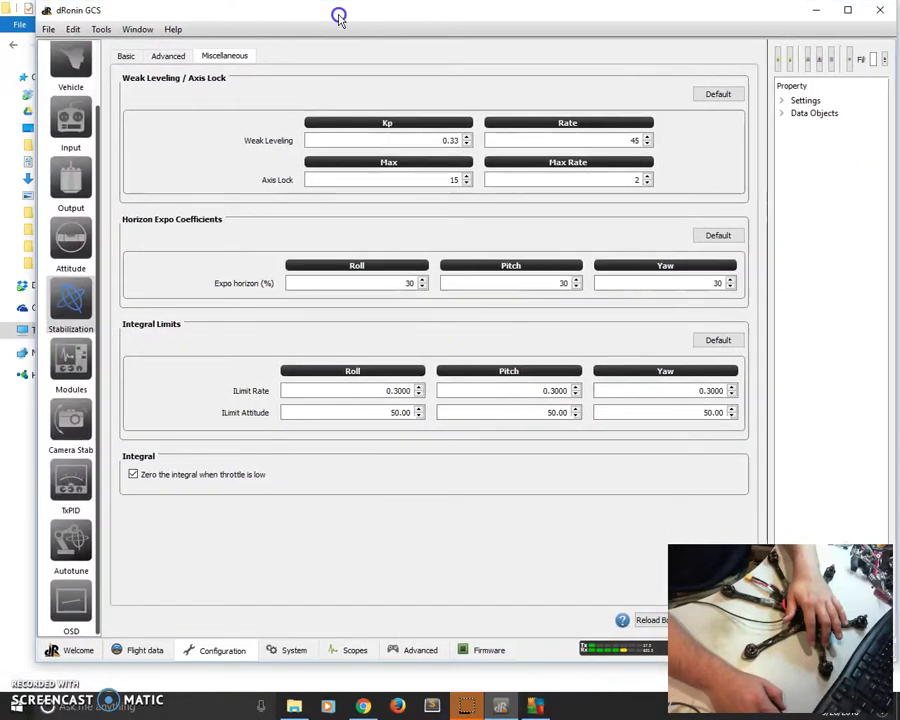
Review the saved Advanced and Basic values, with Basic rates at 250, 250 and 225 deg/s
left_click(168, 56)
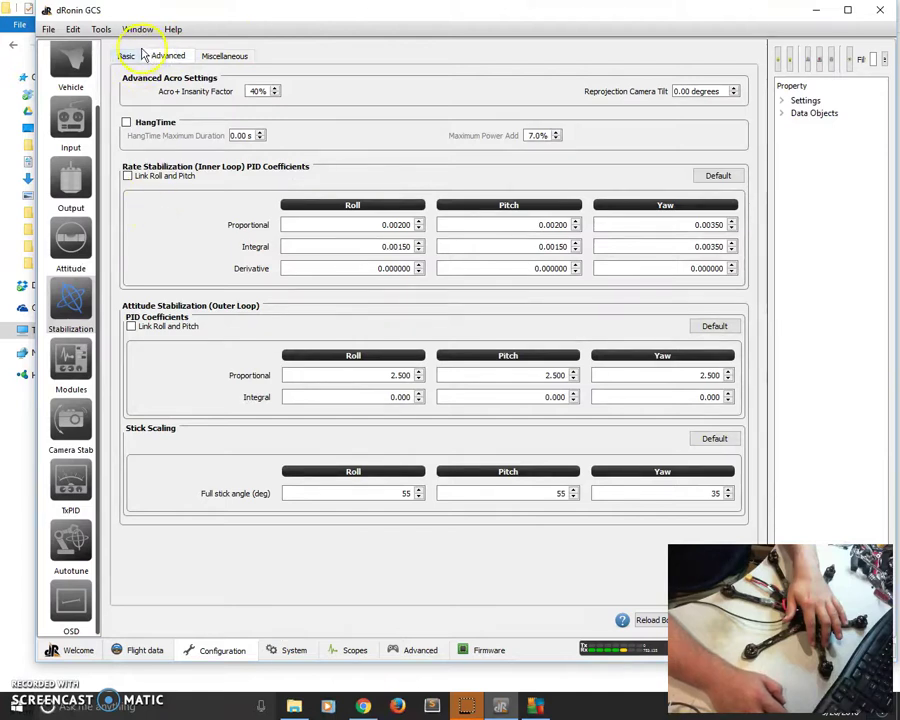
left_click(128, 56)
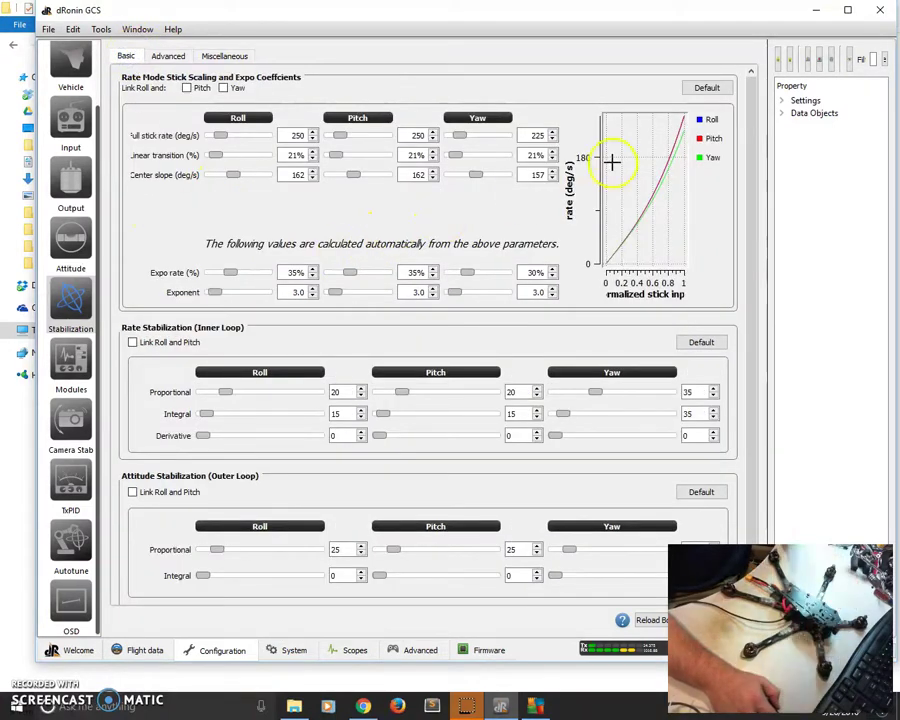
mouse_move(503, 176)
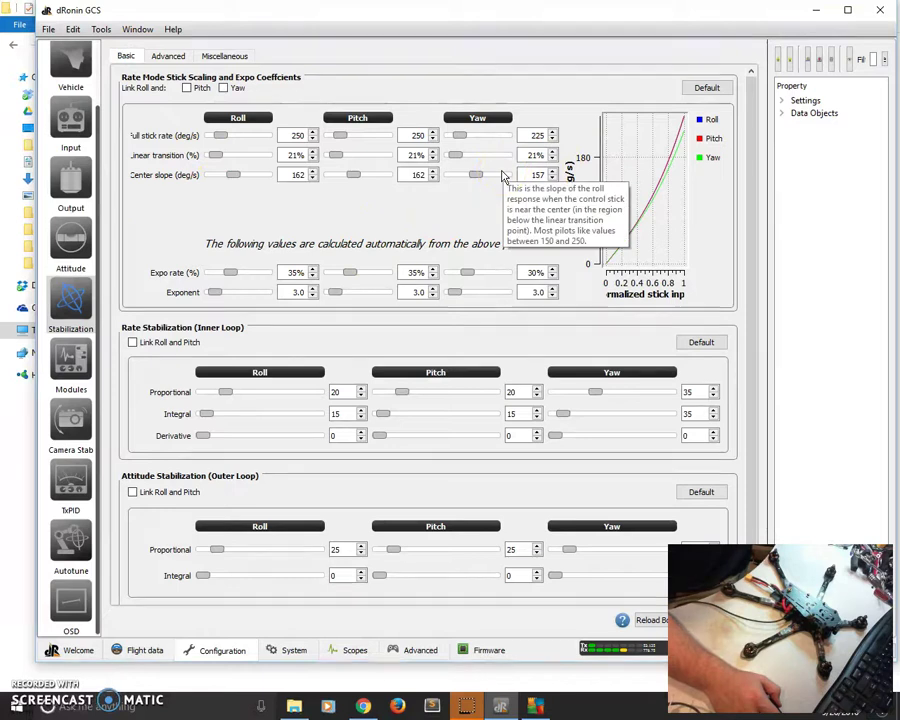